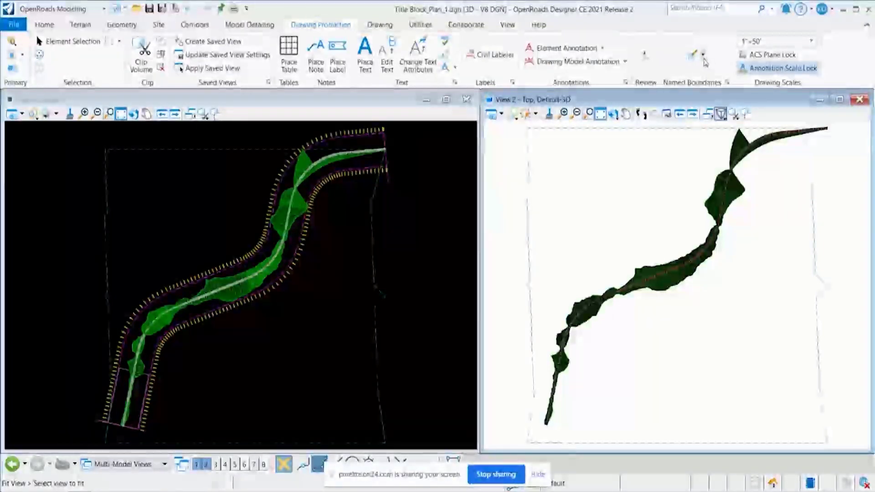
- Start a Civil Cross Section named boundary using the ANSI D_XS drawing seed
click(694, 53)
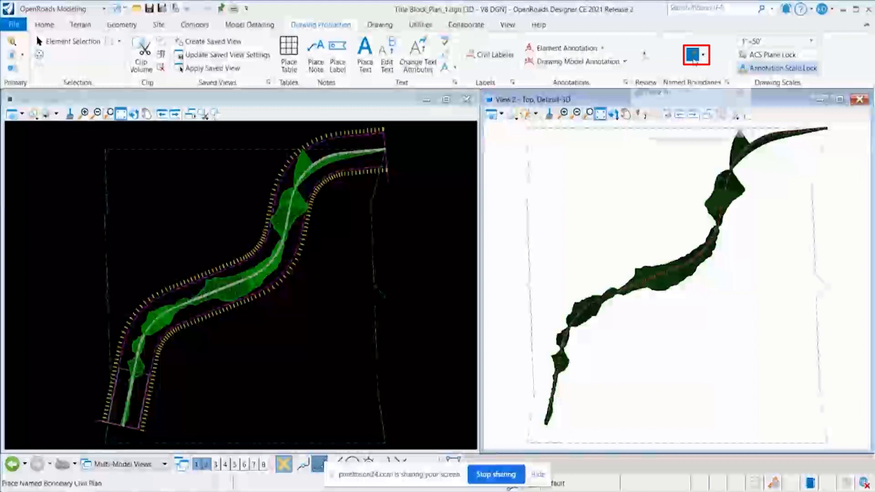
click(618, 118)
click(655, 117)
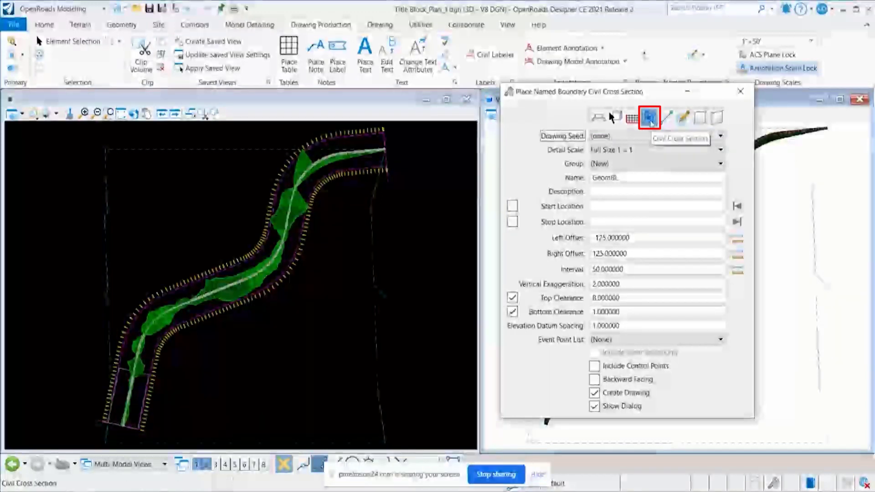
click(649, 137)
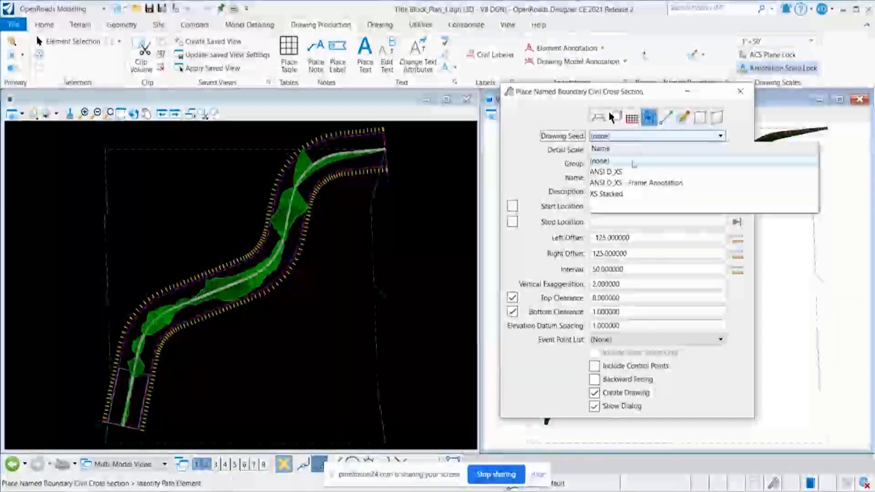
click(619, 172)
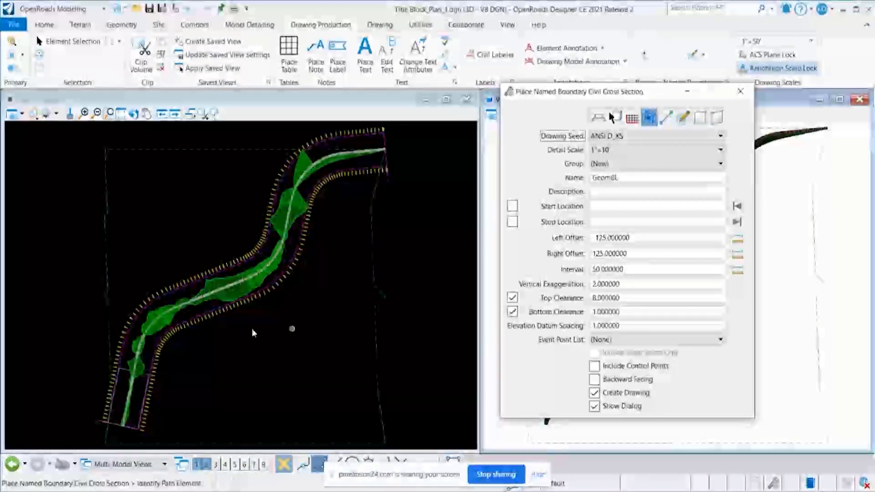
scroll(146, 383, up, 1)
scroll(146, 383, up, 1)
scroll(146, 341, up, 1)
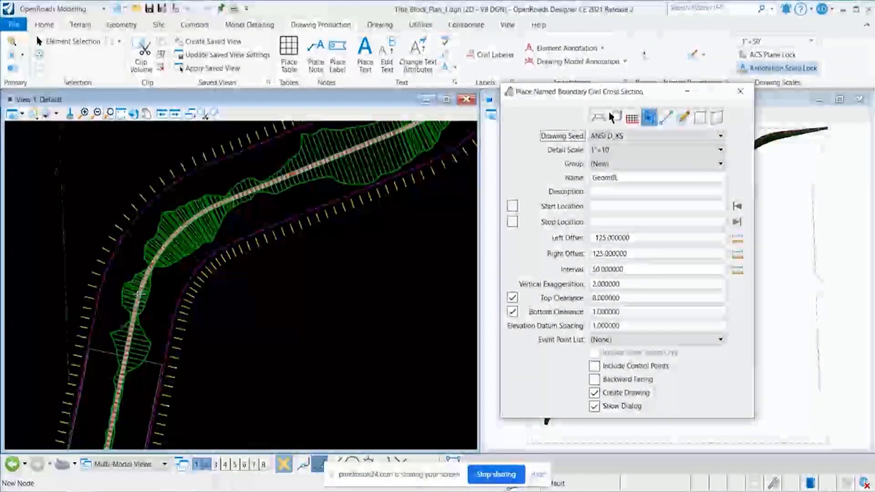
- Place the boundary on the road alignment, starting and stopping at station 2300.00, and accept it
click(185, 226)
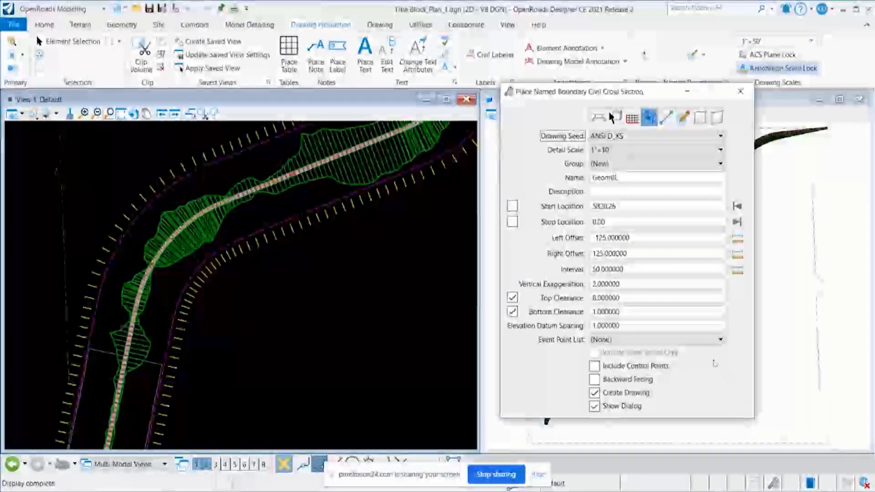
click(615, 210)
text(2300)
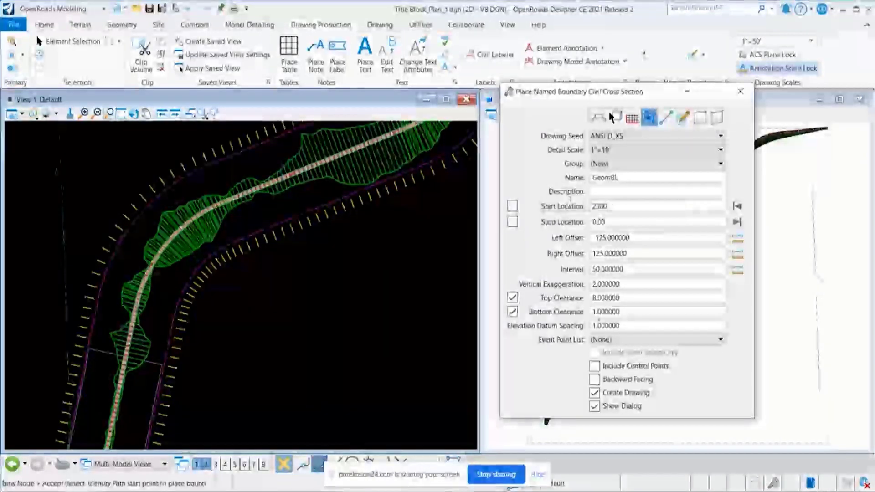
key(Tab)
text(2300)
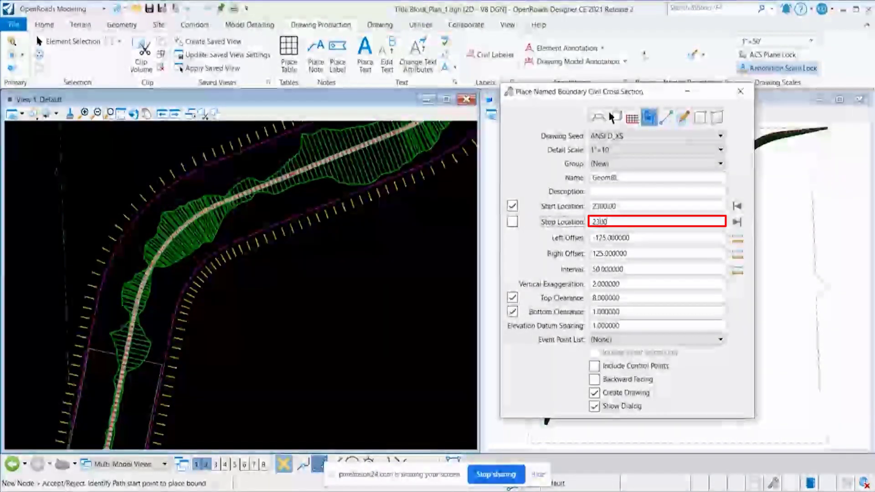
key(Tab)
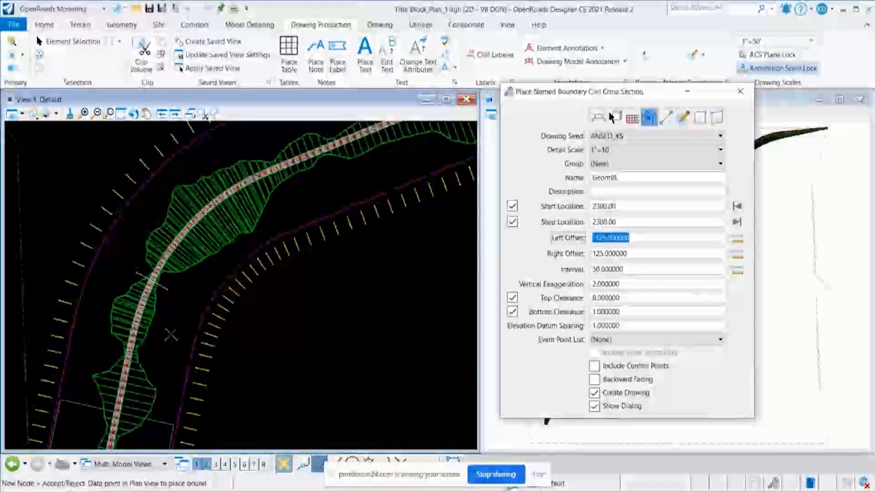
click(170, 334)
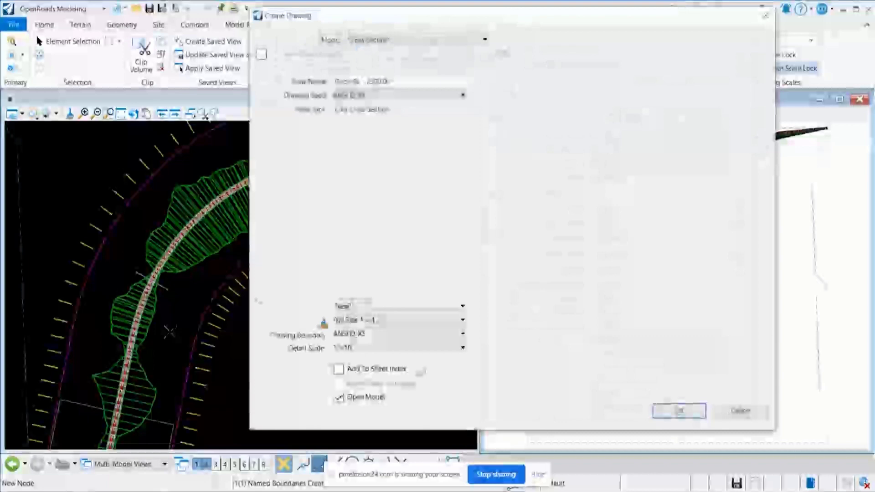
mouse_move(400, 179)
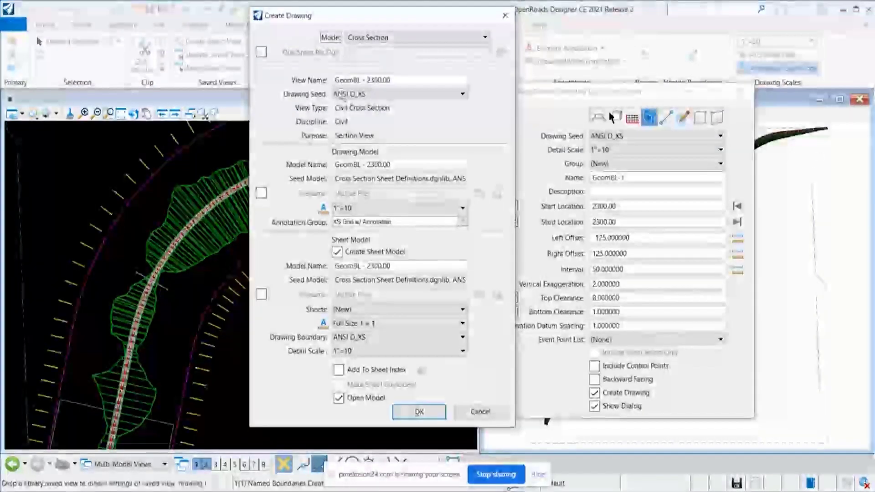
- Create the GeomBL - 2300.00 drawing and sheet models with the ANSI D_XS seed
click(360, 95)
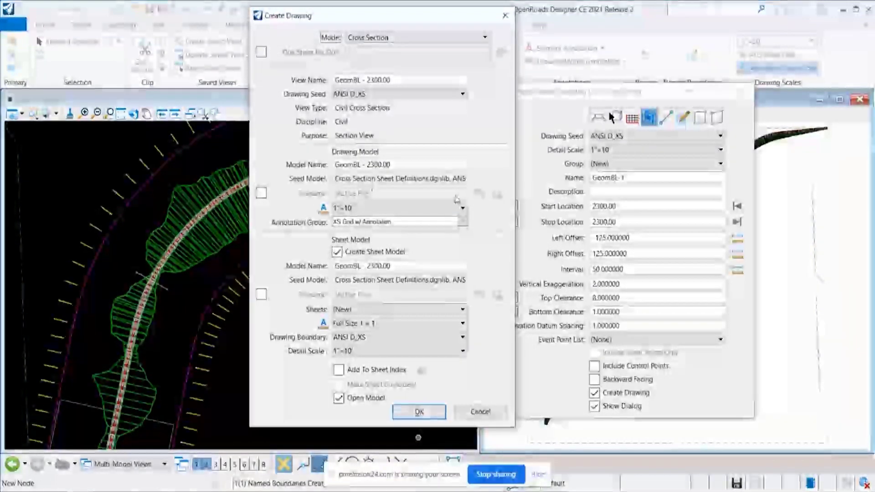
click(420, 412)
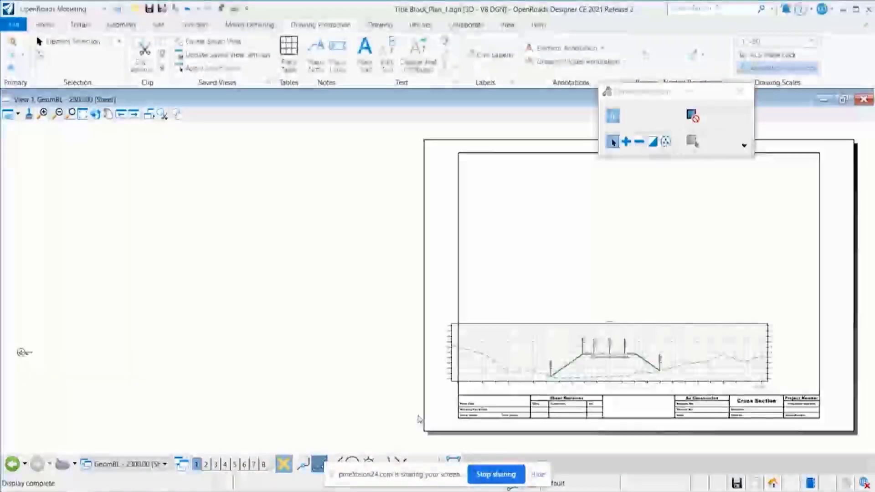
scroll(358, 238, down, 2)
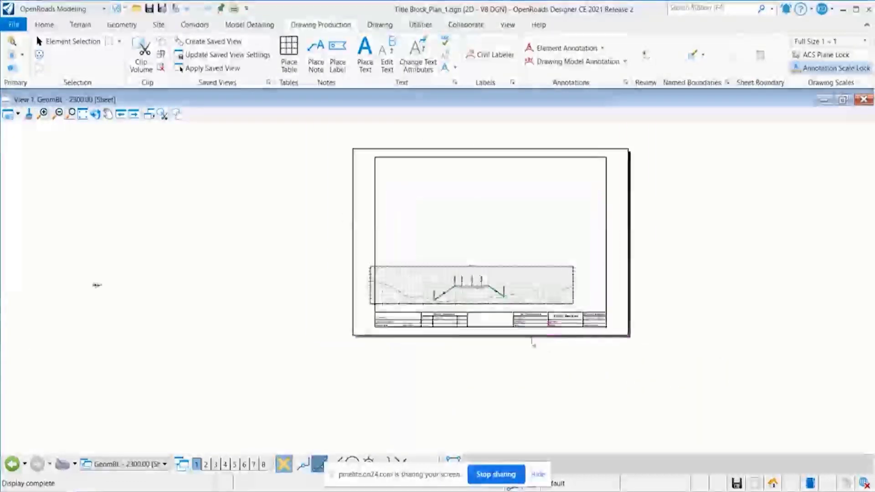
scroll(491, 217, up, 2)
scroll(491, 217, down, 1)
scroll(491, 216, up, 1)
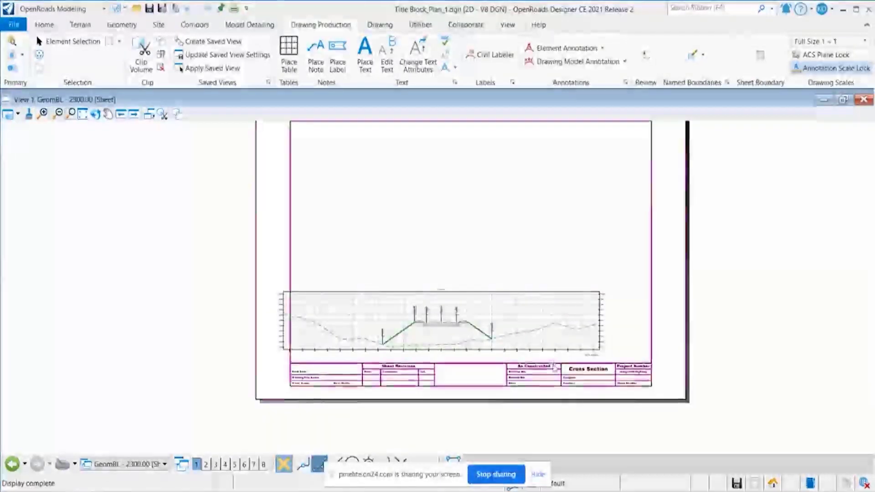
scroll(491, 216, up, 1)
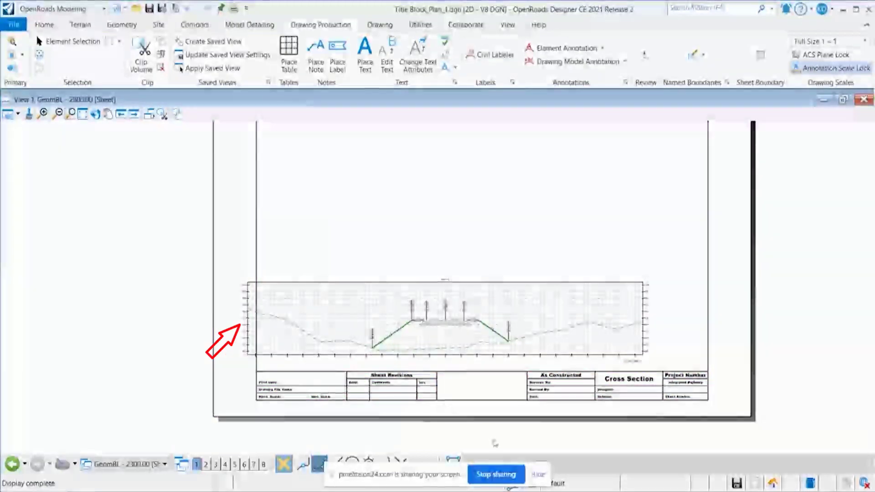
- Inspect the GeomBL - 2300.00 sheet, where the cross section overruns the border's left edge
click(41, 41)
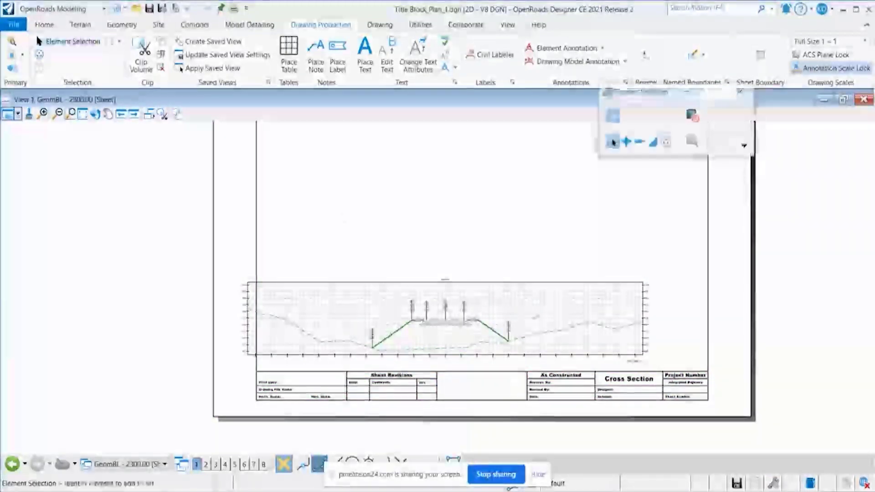
click(740, 92)
scroll(455, 244, down, 1)
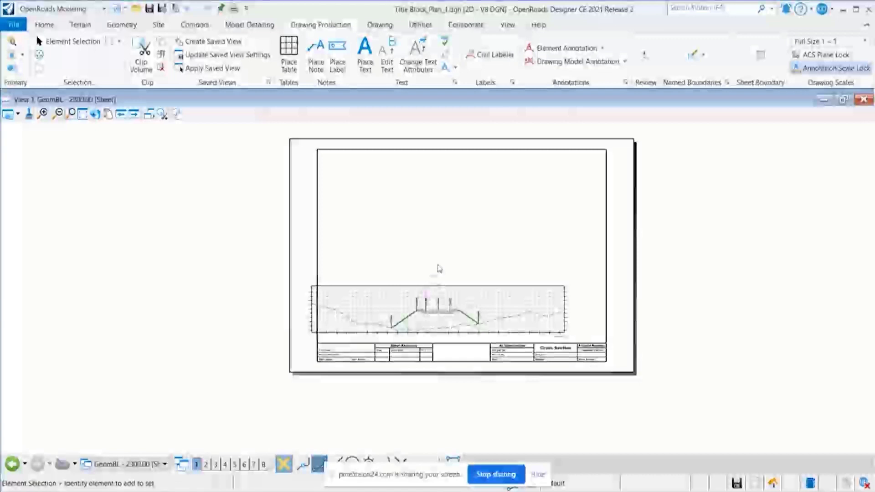
scroll(441, 270, up, 1)
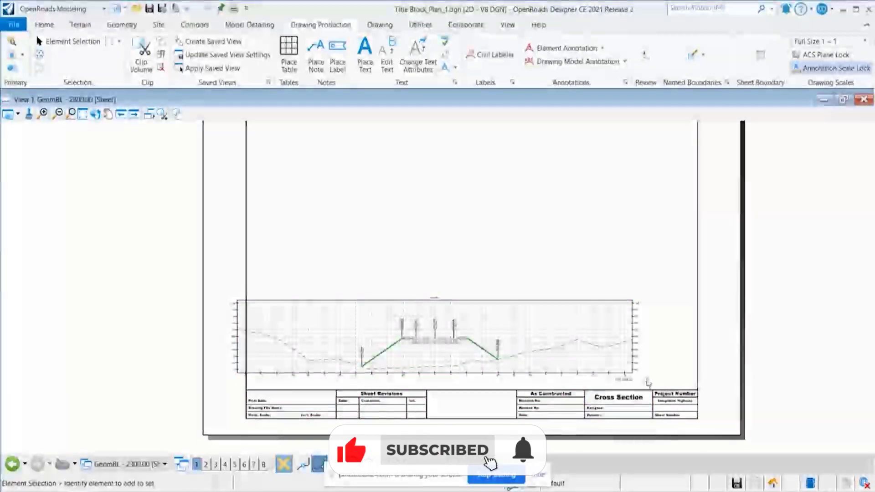
scroll(650, 380, up, 1)
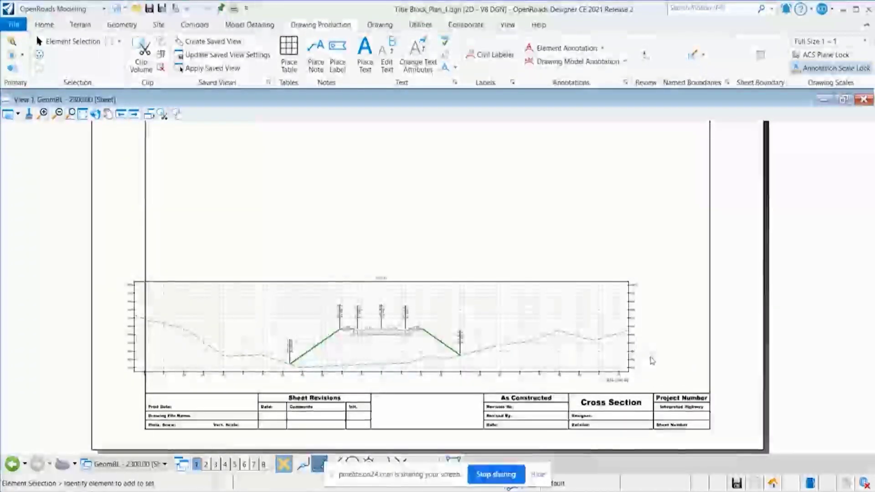
scroll(652, 358, down, 1)
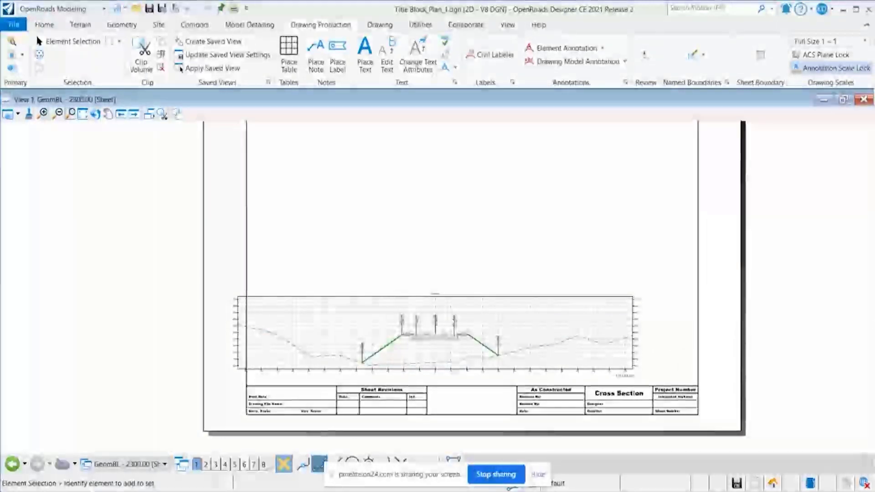
- In the Cross Section Sheet Definitions library, select the ANSI D_XS Drawing Boundary
click(69, 474)
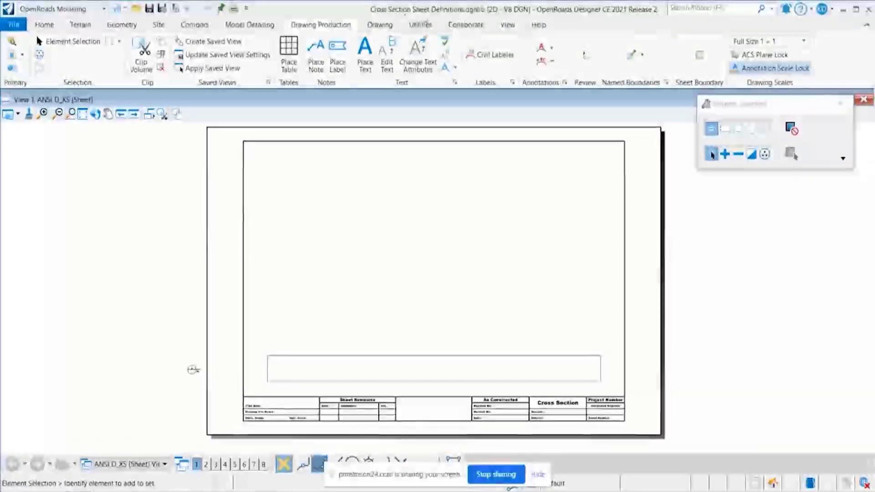
click(840, 103)
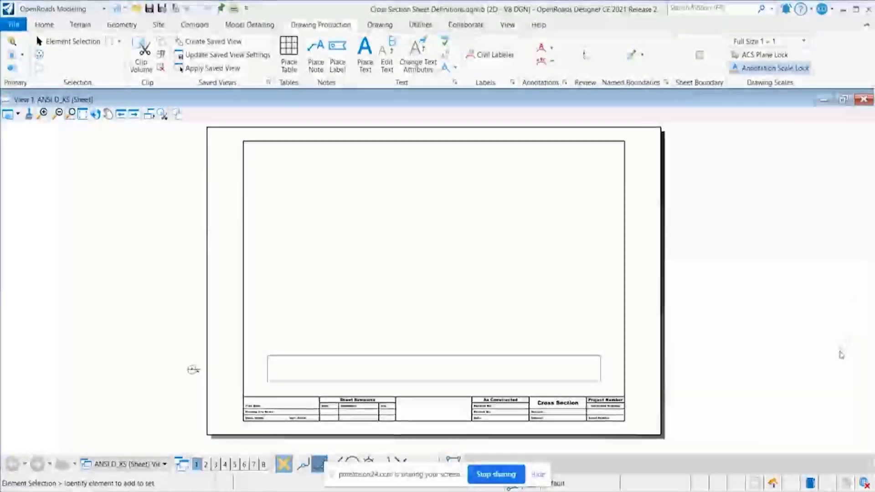
click(79, 42)
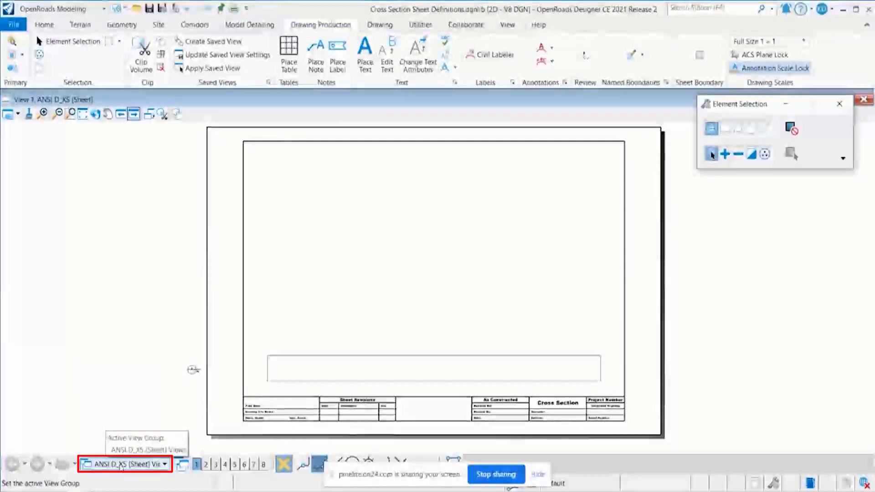
click(839, 103)
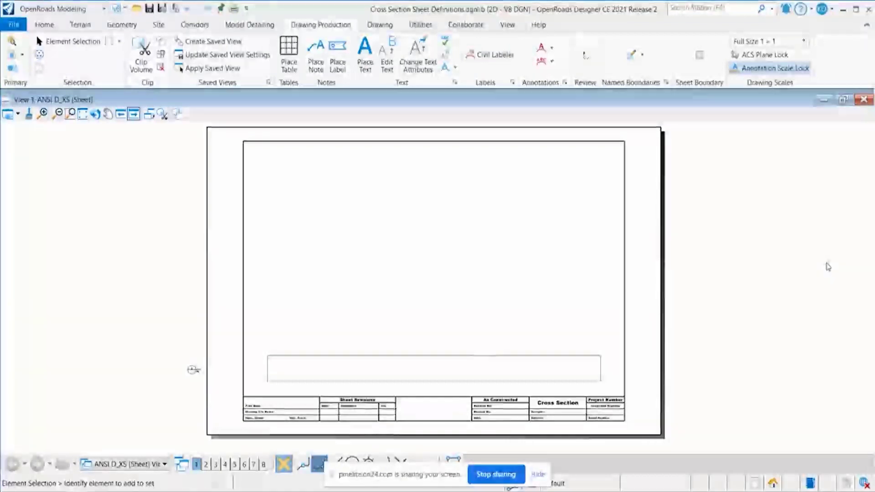
click(68, 41)
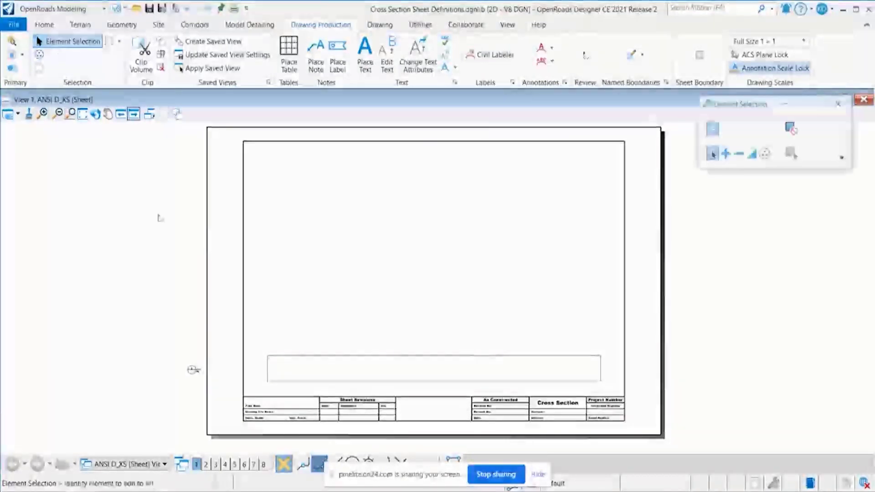
click(843, 106)
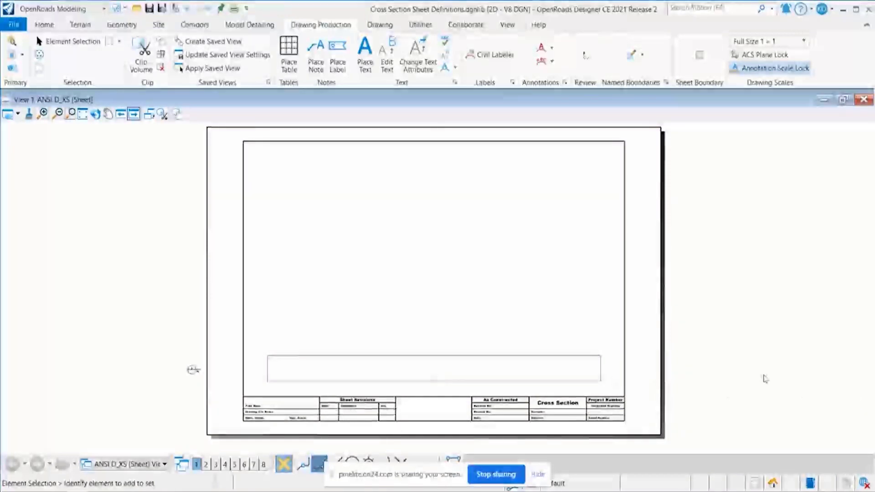
scroll(281, 418, up, 1)
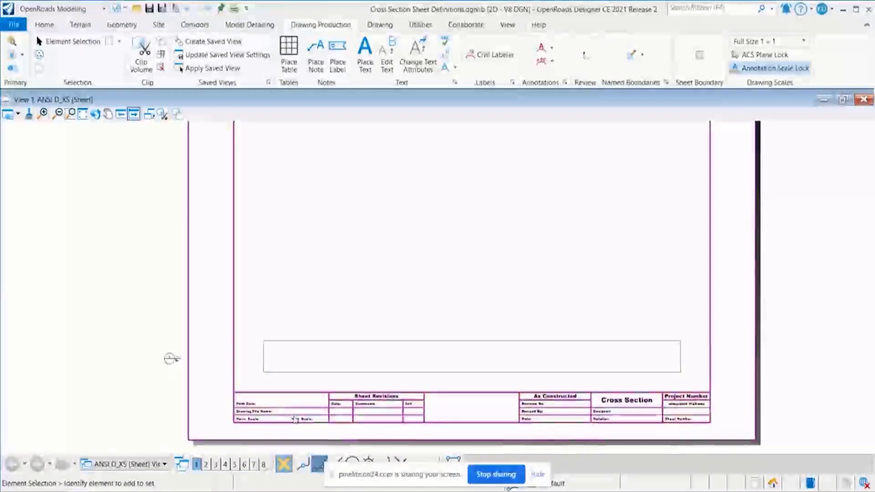
mouse_move(193, 370)
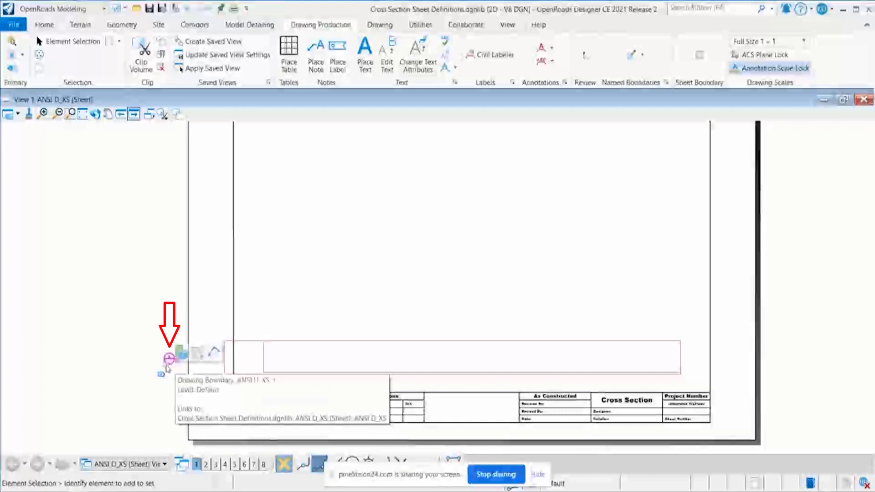
- Stretch the ANSI D_XS drawing boundary inside the border, its corner near the Project Number block
click(169, 362)
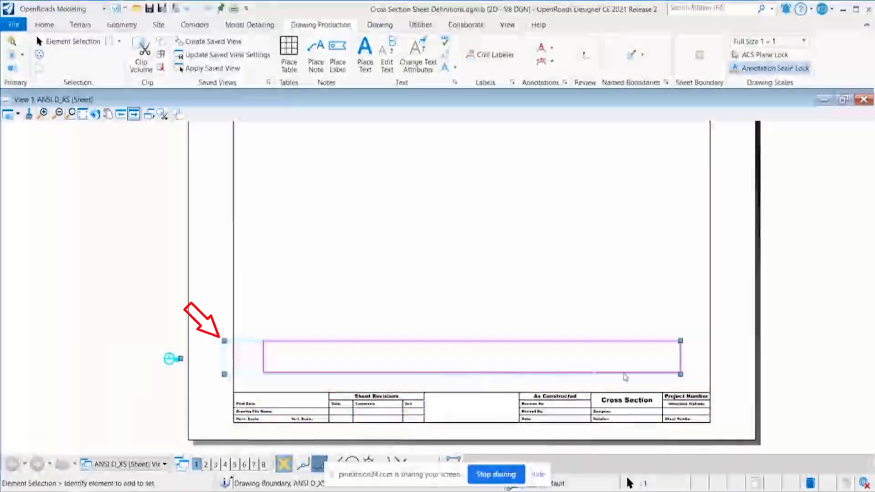
scroll(225, 355, up, 1)
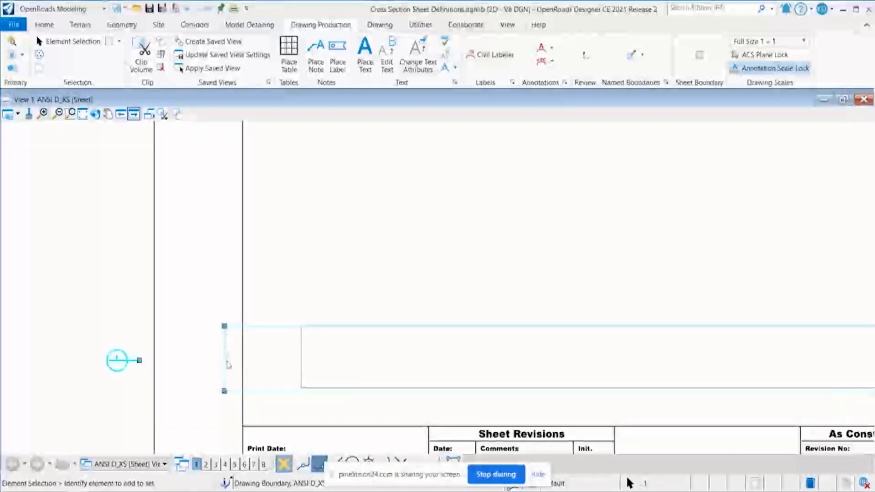
scroll(174, 335, down, 2)
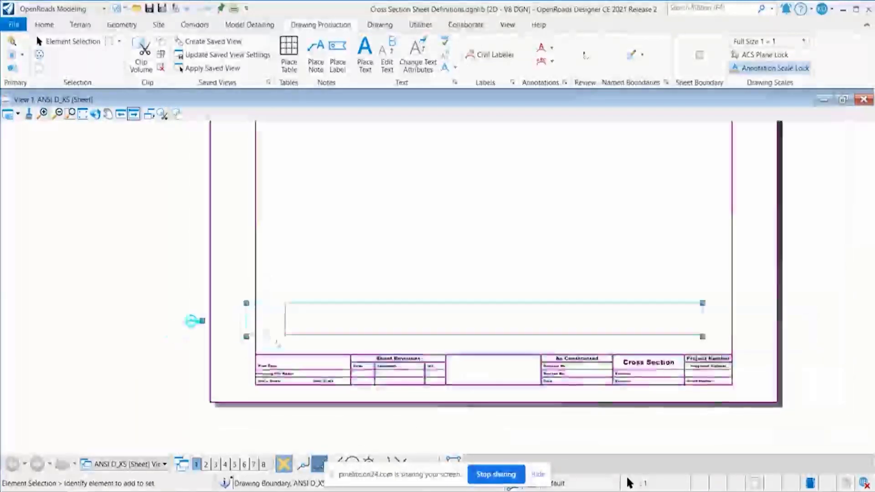
scroll(173, 334, up, 1)
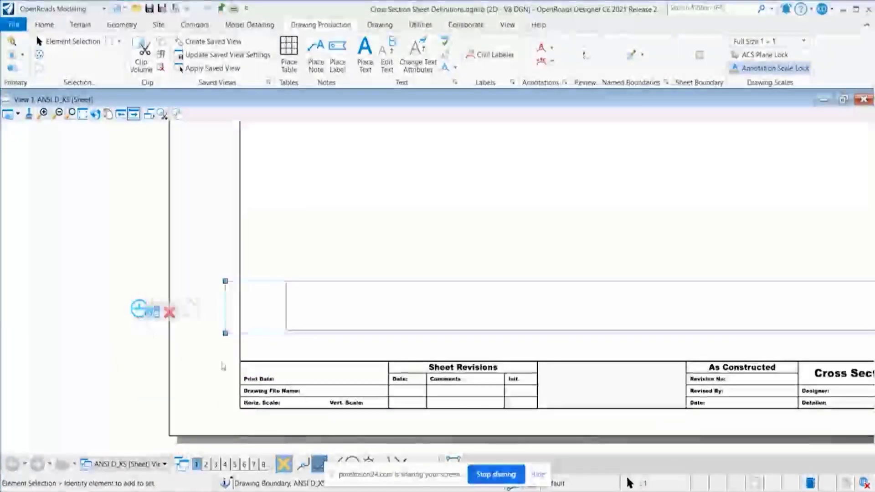
scroll(180, 302, down, 1)
scroll(181, 303, up, 1)
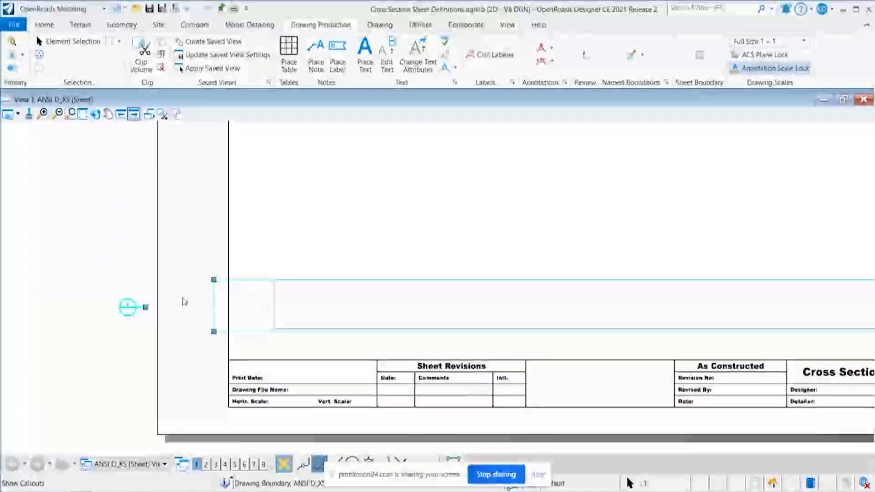
scroll(184, 305, down, 2)
scroll(206, 304, up, 1)
scroll(212, 307, up, 1)
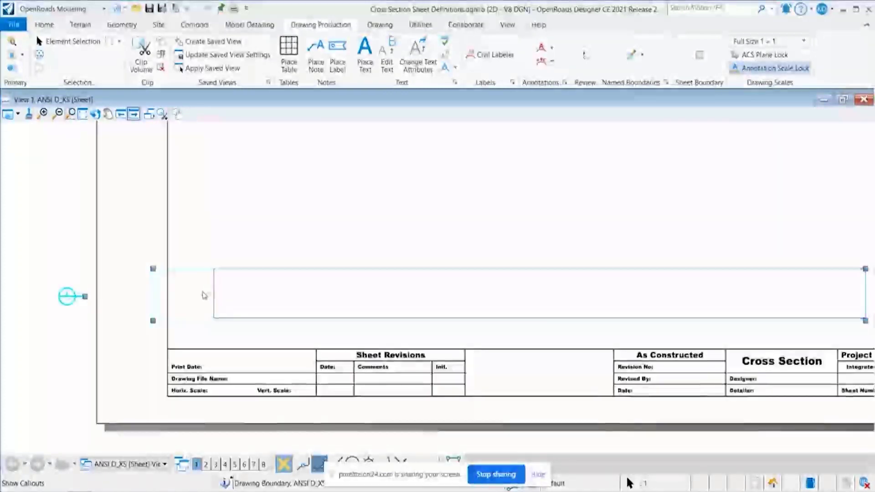
scroll(209, 290, down, 1)
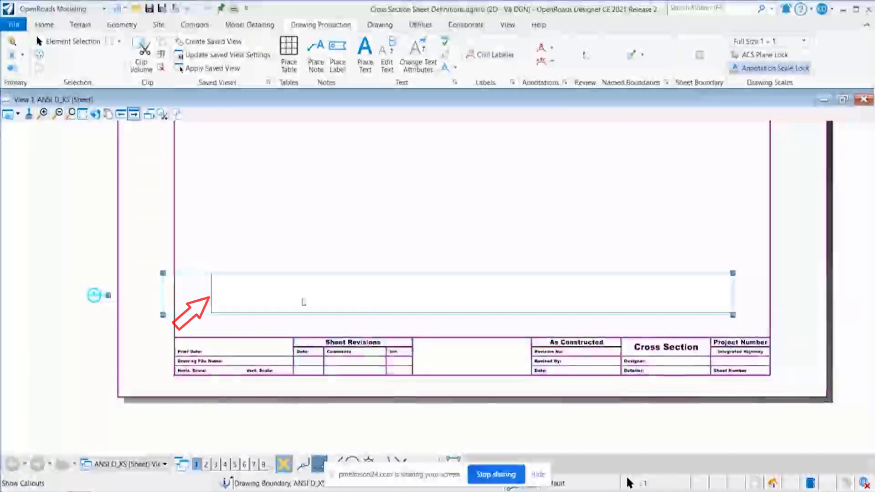
scroll(245, 285, up, 1)
click(116, 268)
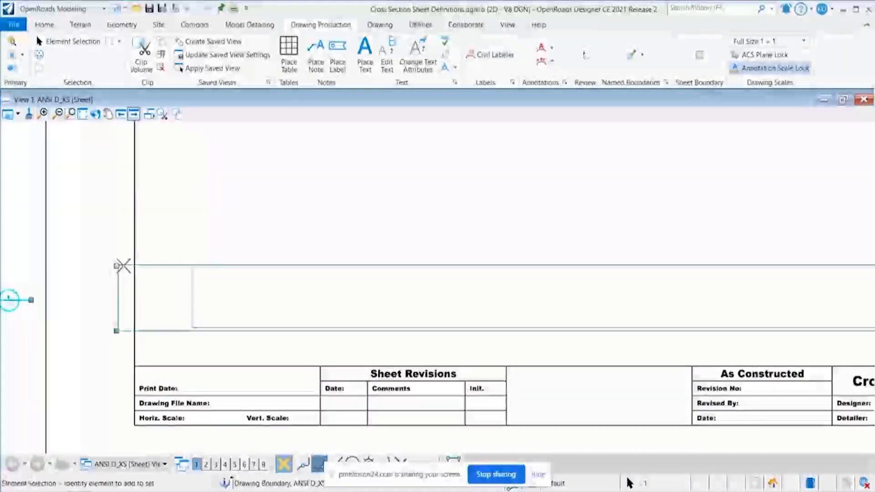
scroll(103, 250, down, 2)
scroll(400, 279, up, 1)
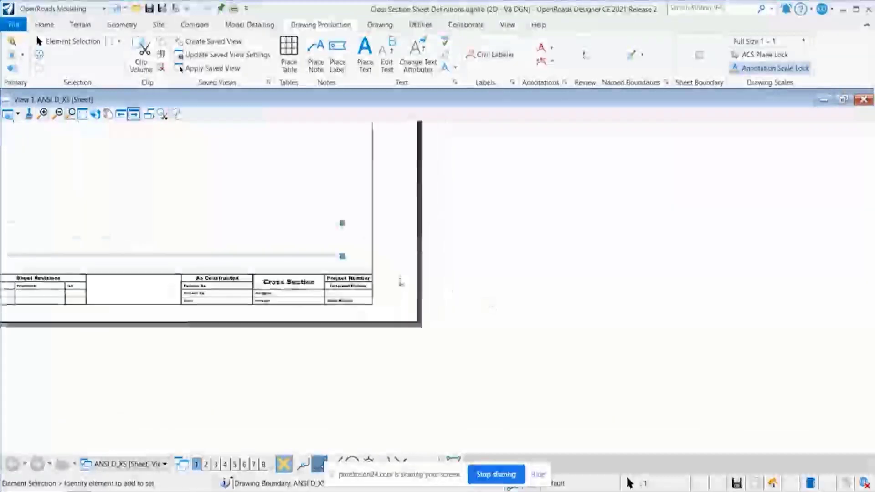
scroll(239, 231, up, 2)
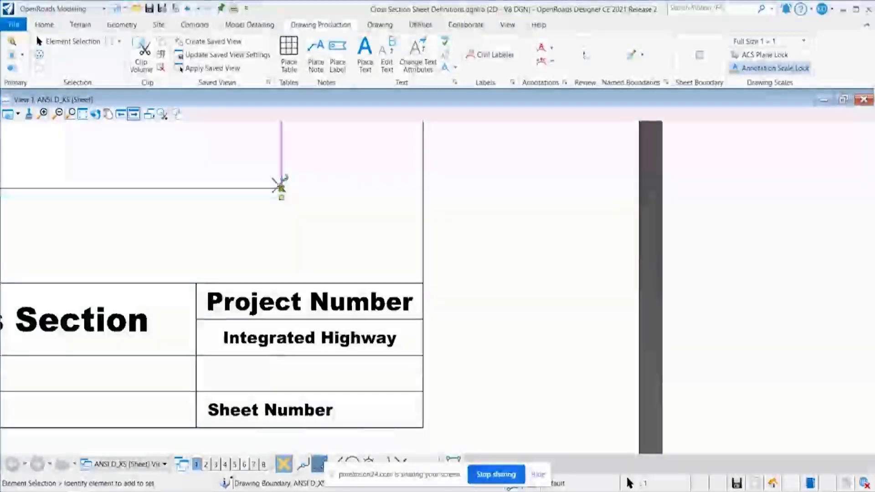
click(280, 185)
scroll(549, 309, down, 1)
click(82, 115)
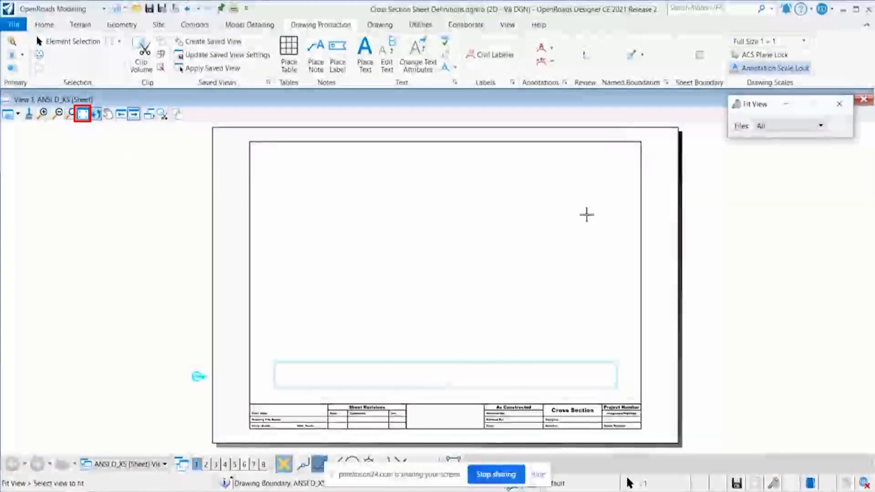
mouse_move(108, 488)
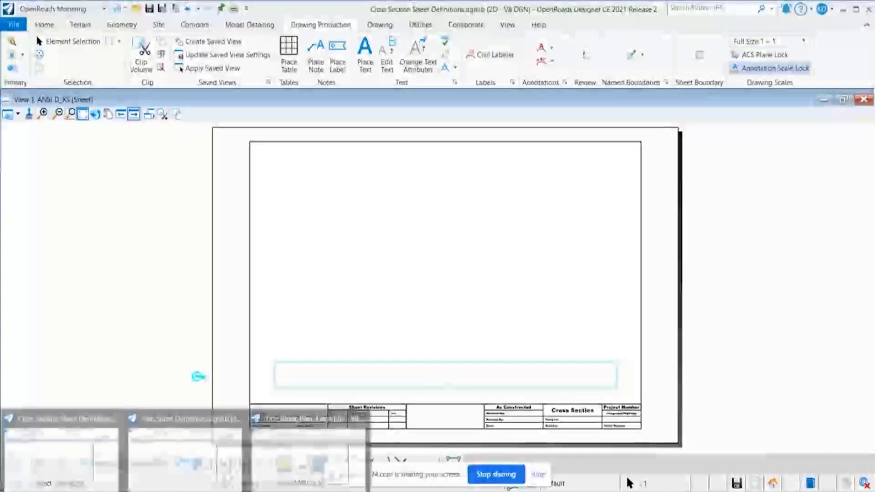
- Switch to Title_Block_Plan_1.dgn and load its Multi-Model Views of the corridor
click(309, 448)
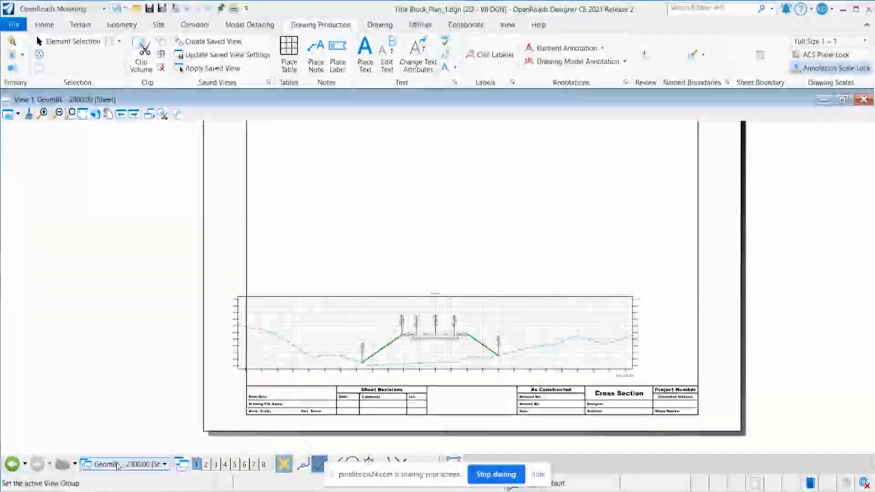
click(126, 464)
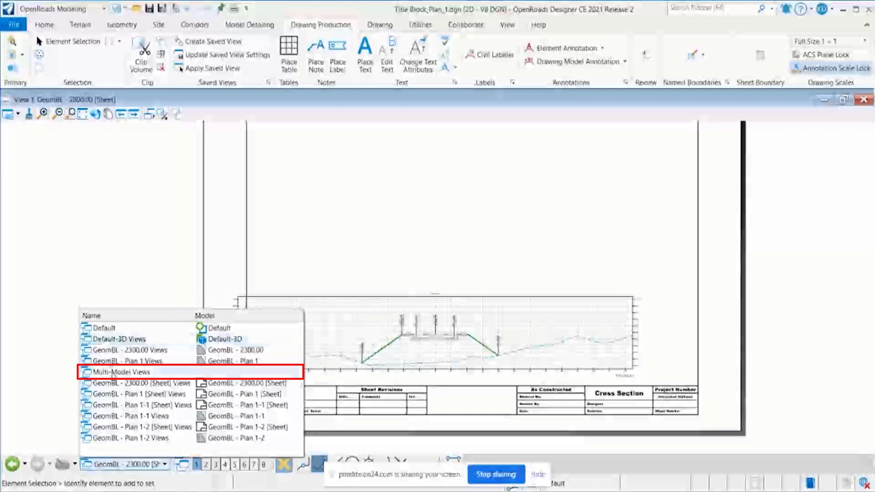
click(117, 372)
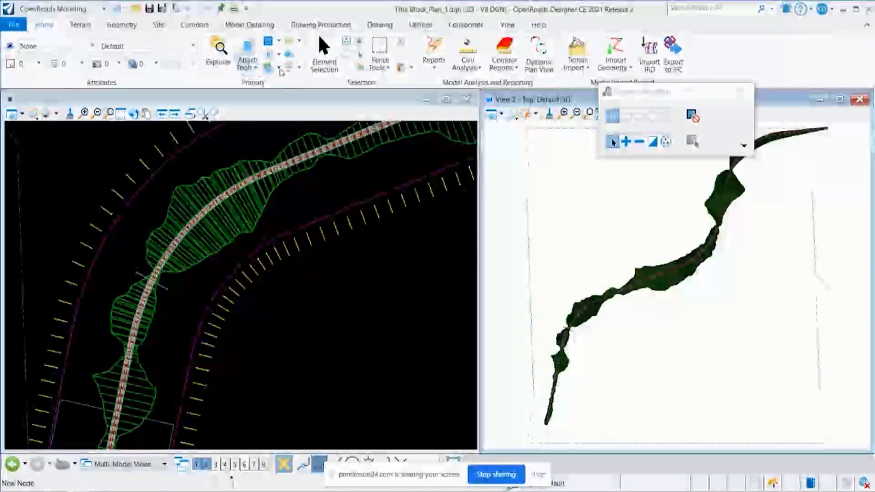
- Reload Title_Block_Plan_1.dgn with the rd= key-in, then return to its Multi-Model Views
click(288, 71)
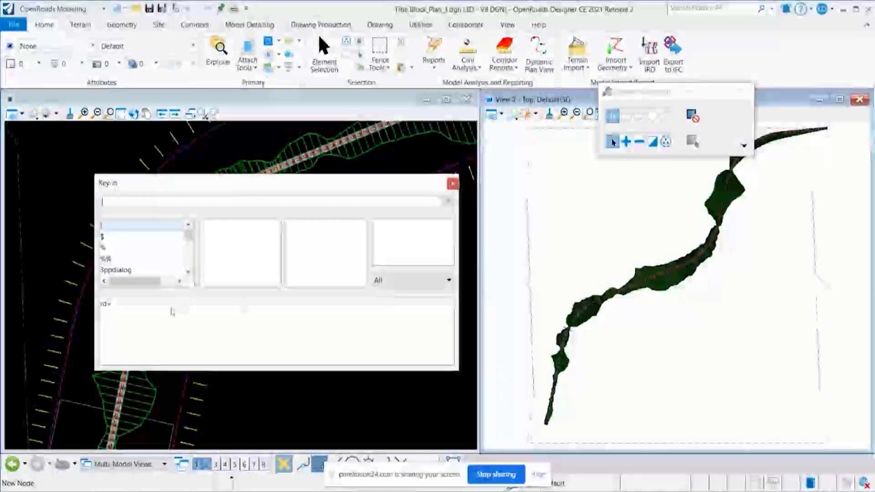
double_click(110, 303)
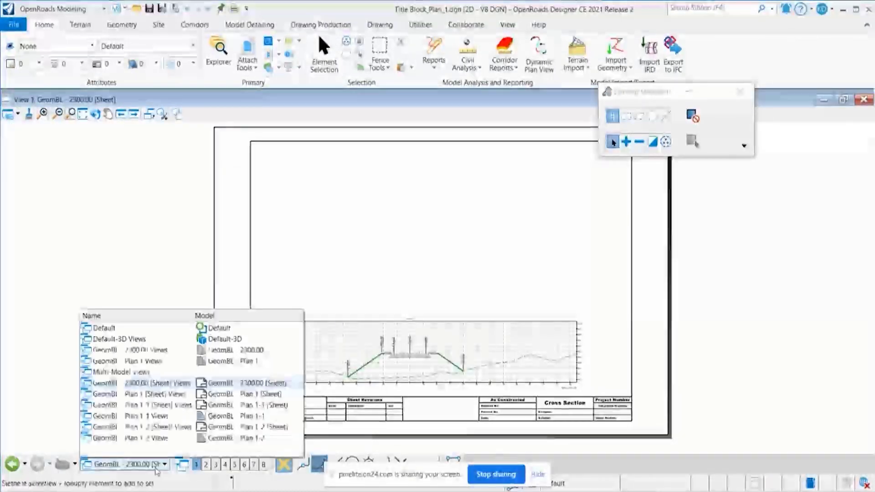
click(110, 371)
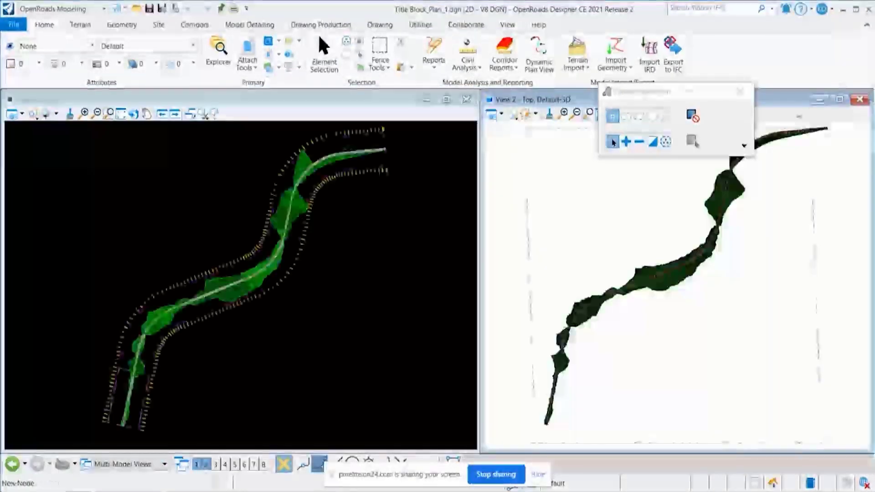
click(740, 91)
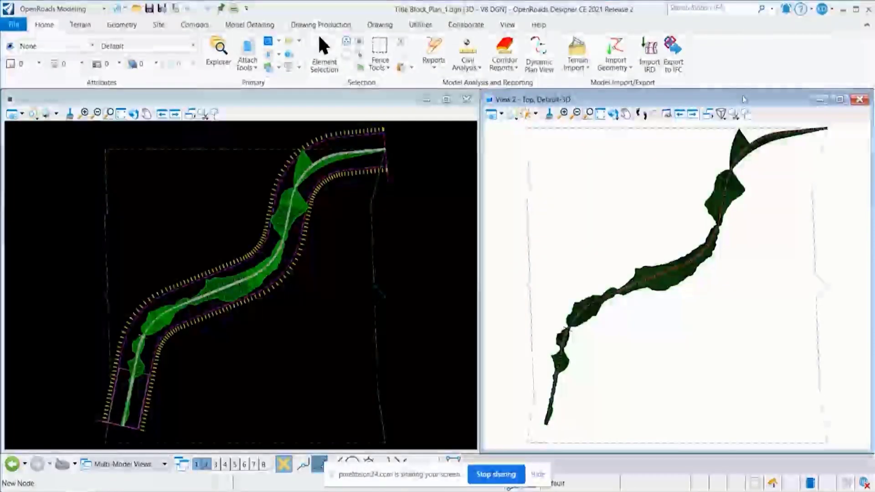
click(321, 23)
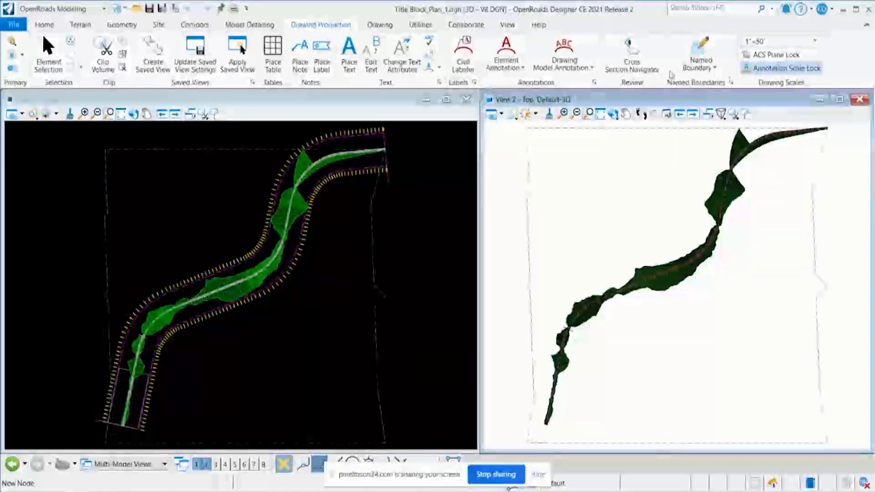
- Create a cross section drawing from the GeomBL 2300.00 entry under Cross Section Groups
click(732, 83)
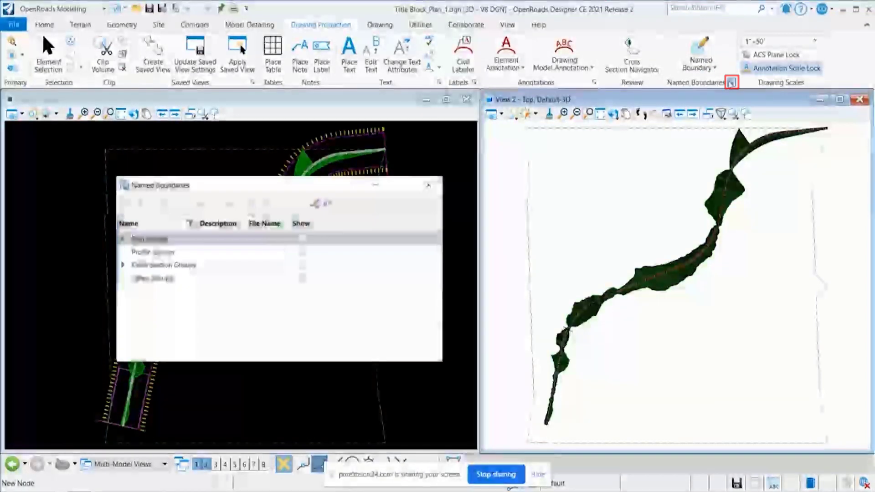
drag(257, 193, 569, 165)
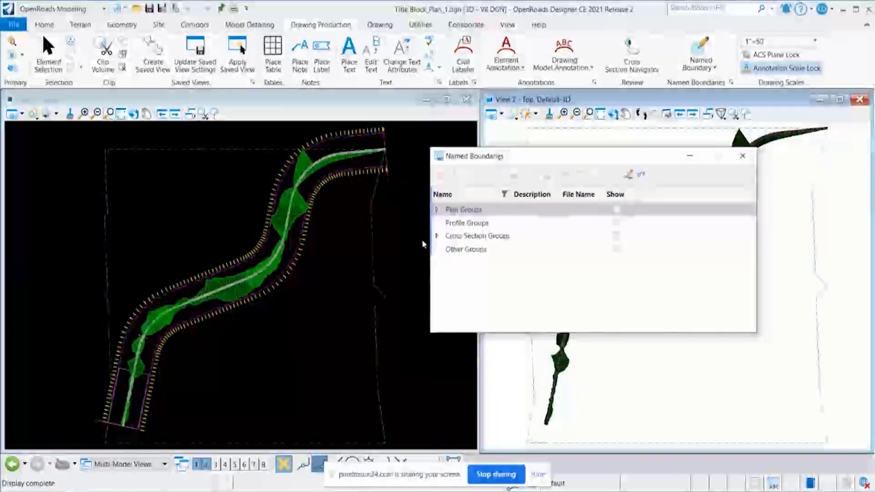
click(437, 236)
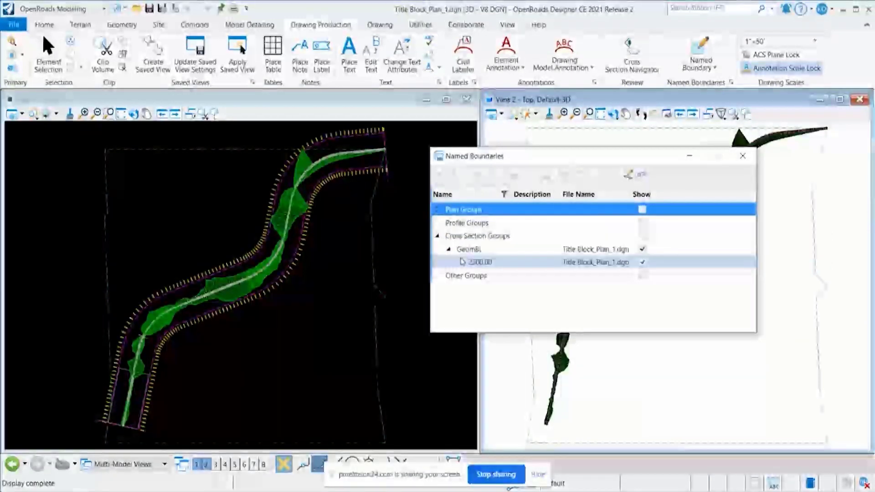
click(483, 261)
right_click(483, 261)
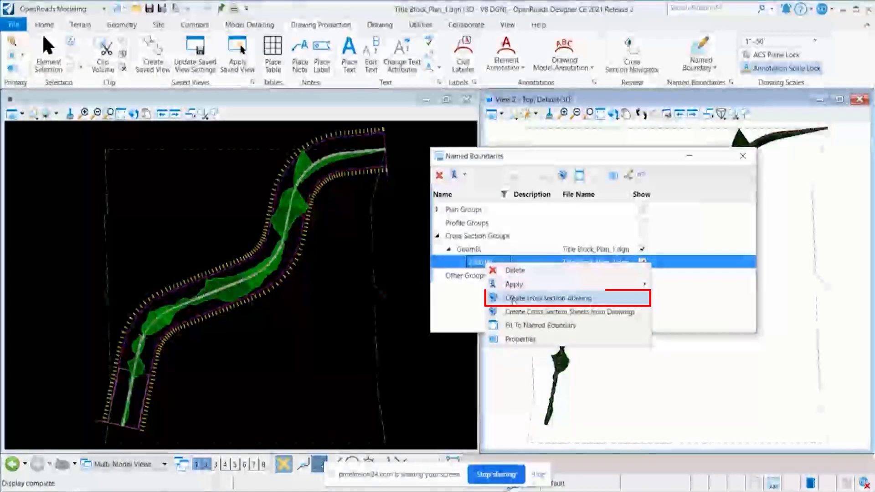
click(514, 299)
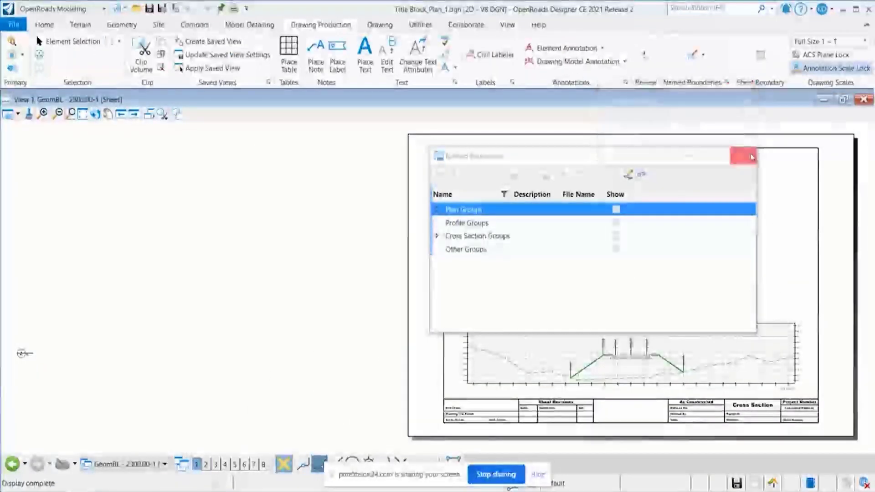
scroll(448, 369, up, 4)
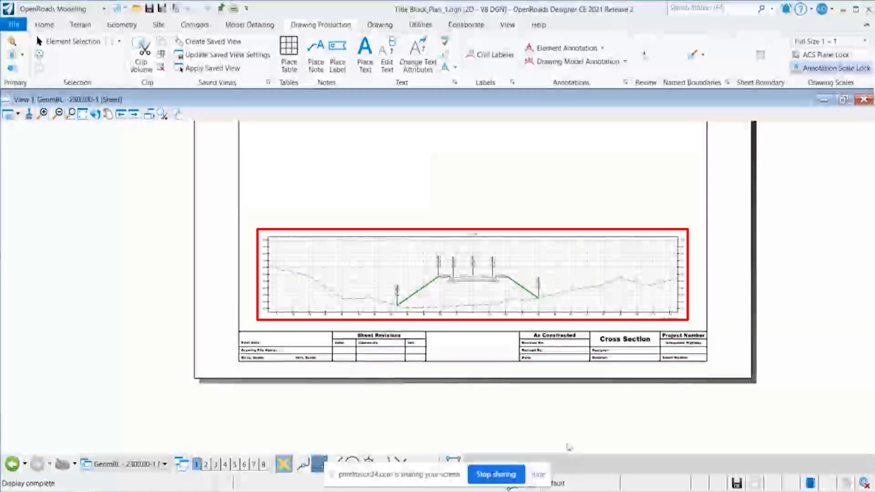
scroll(195, 306, down, 2)
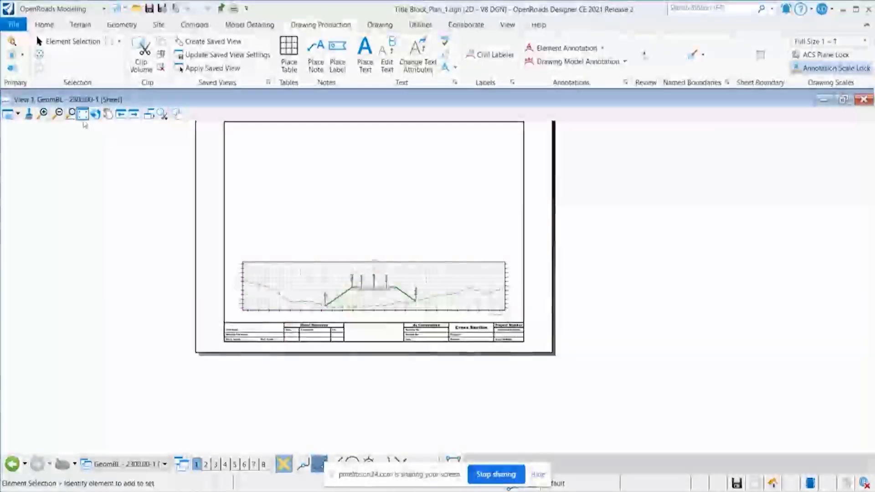
- Check that the GeomBL - 2300.00-1 cross section now fits inside the border
click(83, 113)
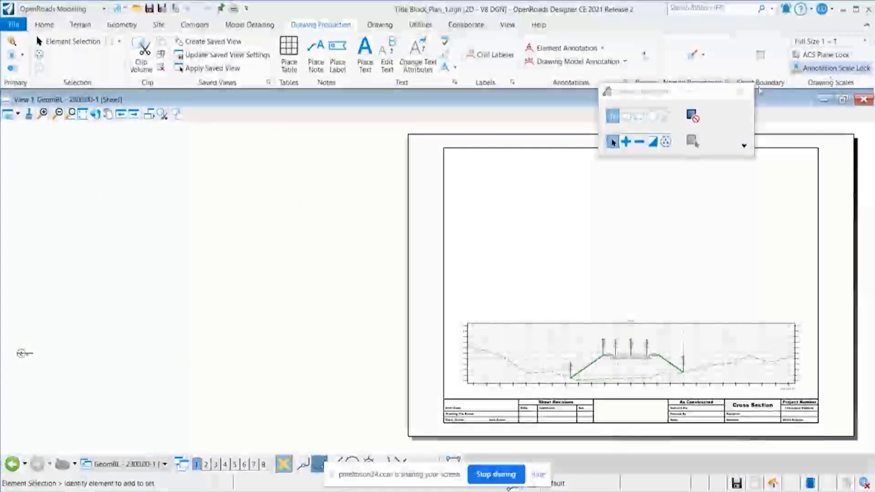